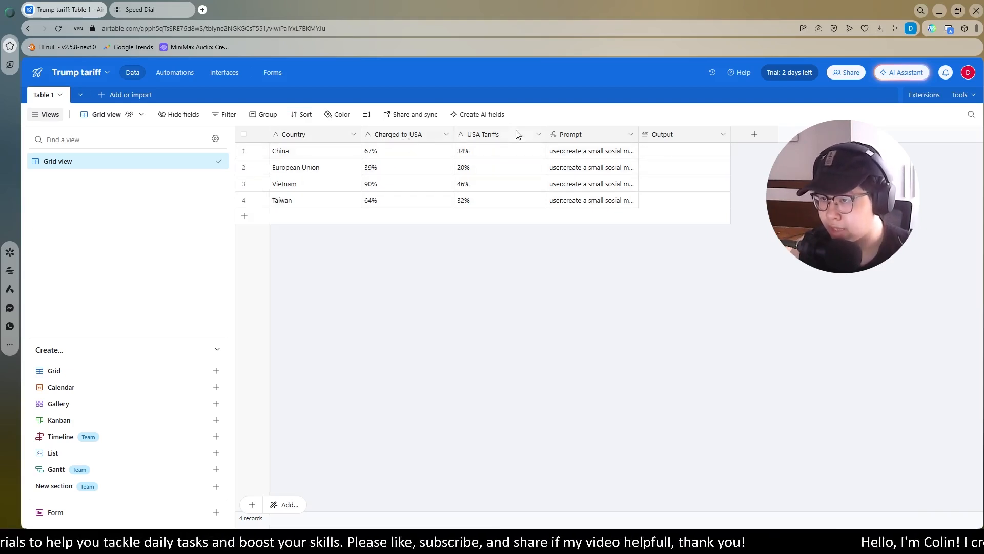
Save the Prompt field's CONCATENATE formula and expand China's prompt citing 67% charged and 34% tariff
double_click(586, 136)
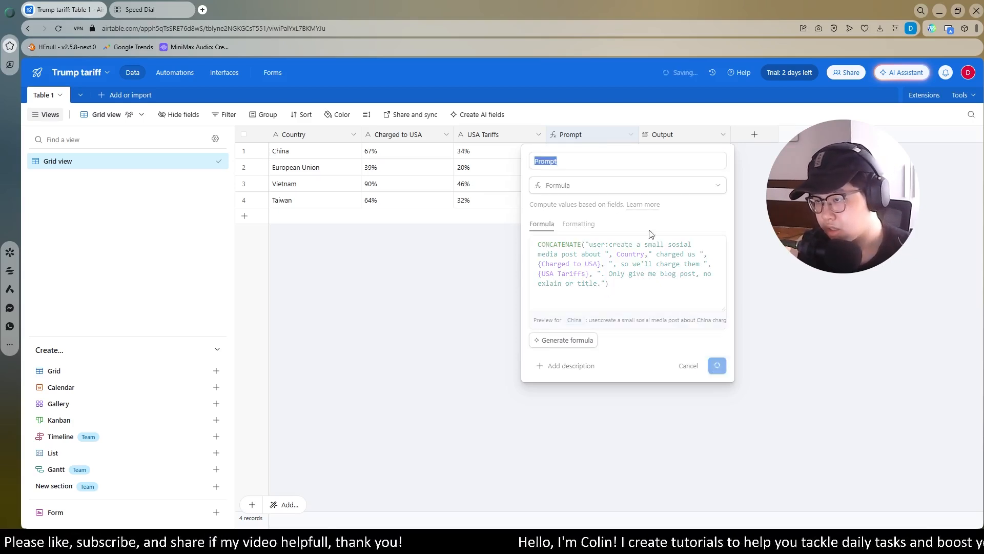
left_click(711, 365)
left_click(631, 153)
left_click(631, 154)
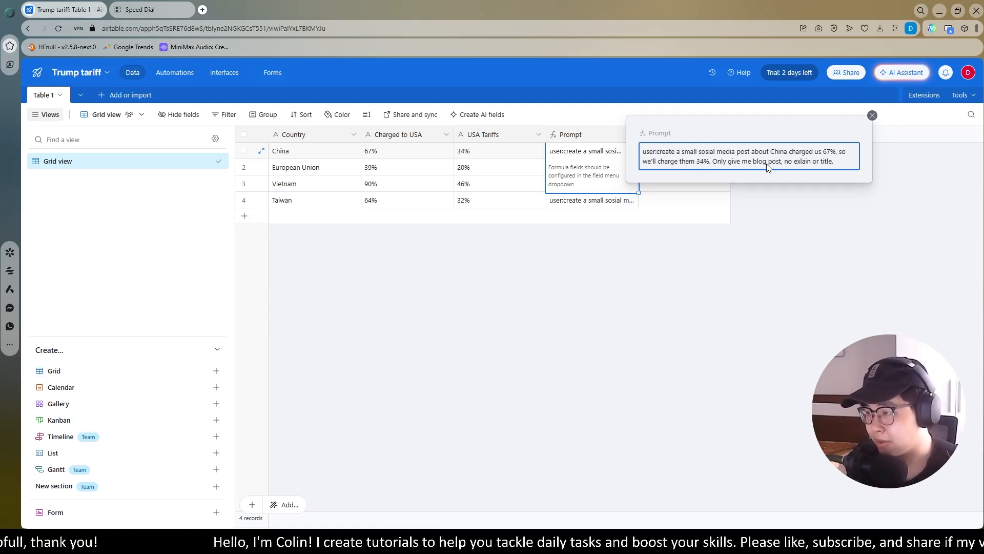
Read the generated prompts for Vietnam and Taiwan in the Prompt column
key("Escape")
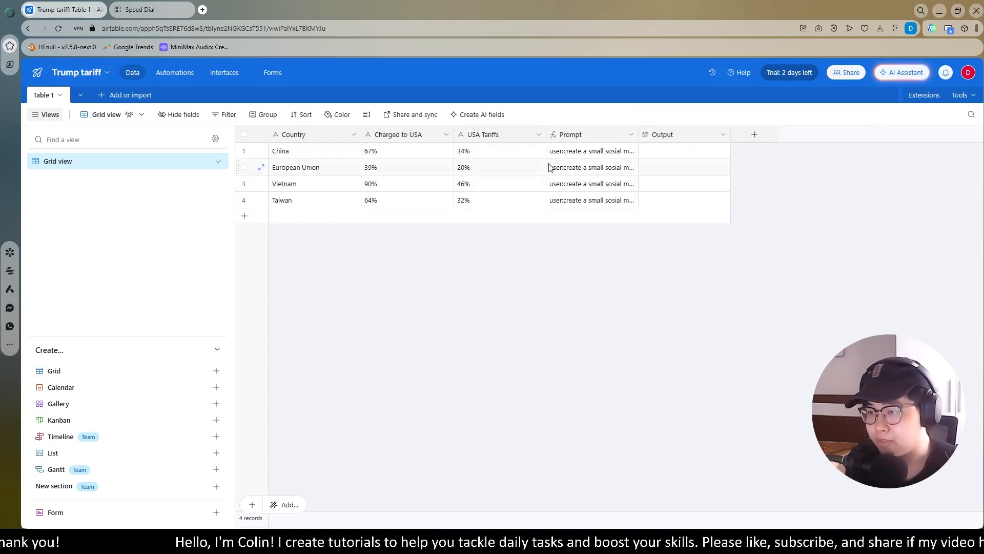
left_click(370, 171)
left_click(594, 181)
left_click(633, 184)
left_click(645, 242)
left_click(631, 200)
left_click(632, 200)
left_click(651, 303)
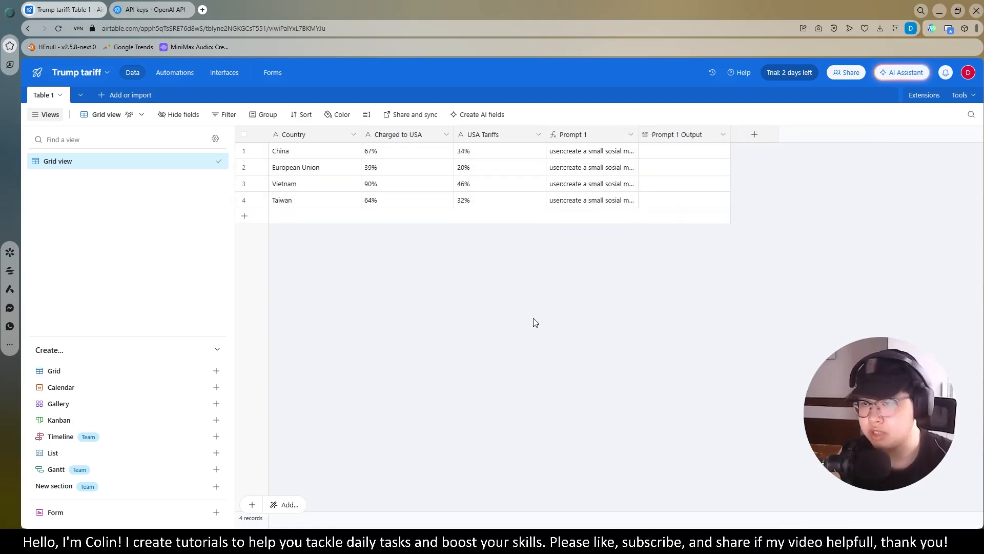
Add the Scripting extension from the marketplace and start a new script from scratch
left_click(905, 104)
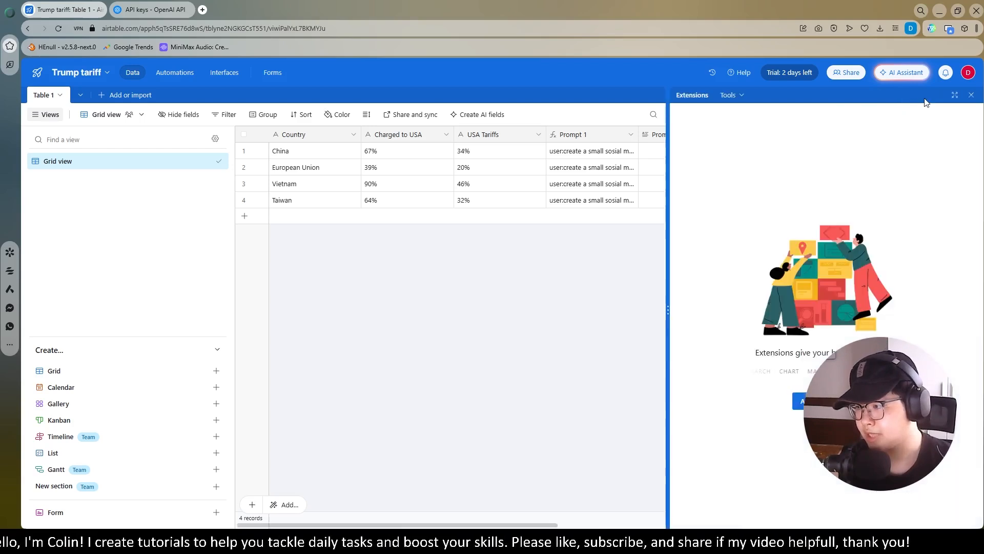
left_click(804, 404)
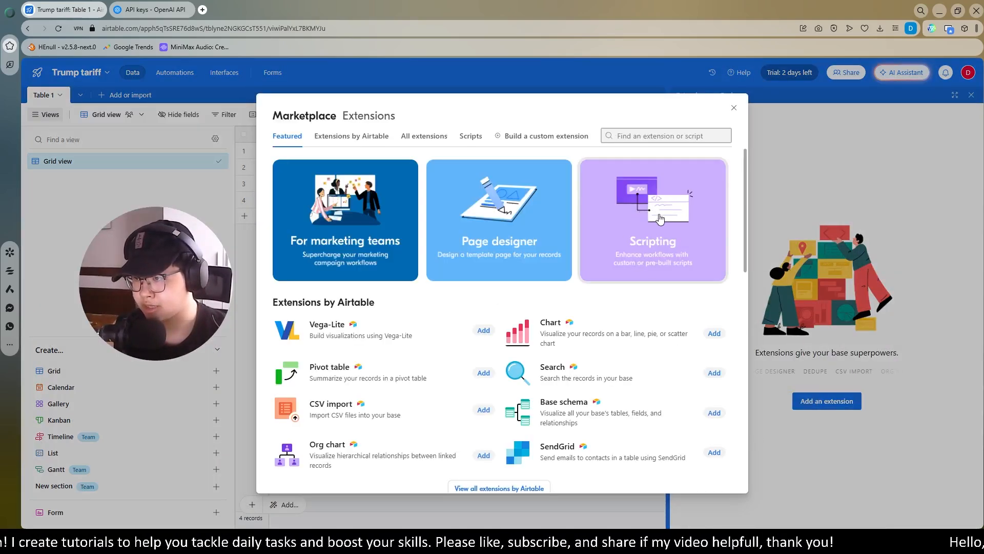
left_click(644, 210)
left_click(662, 140)
left_click(651, 432)
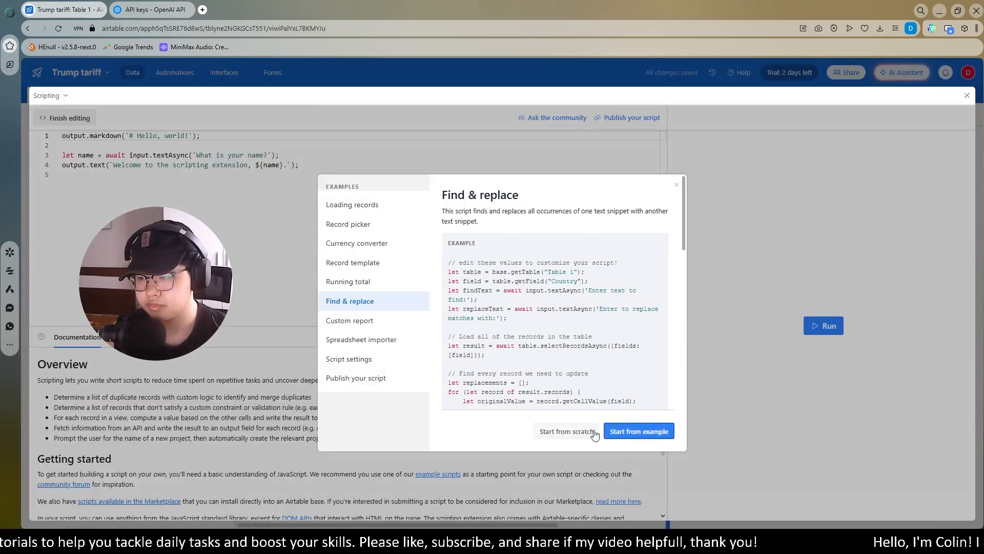
left_click(566, 431)
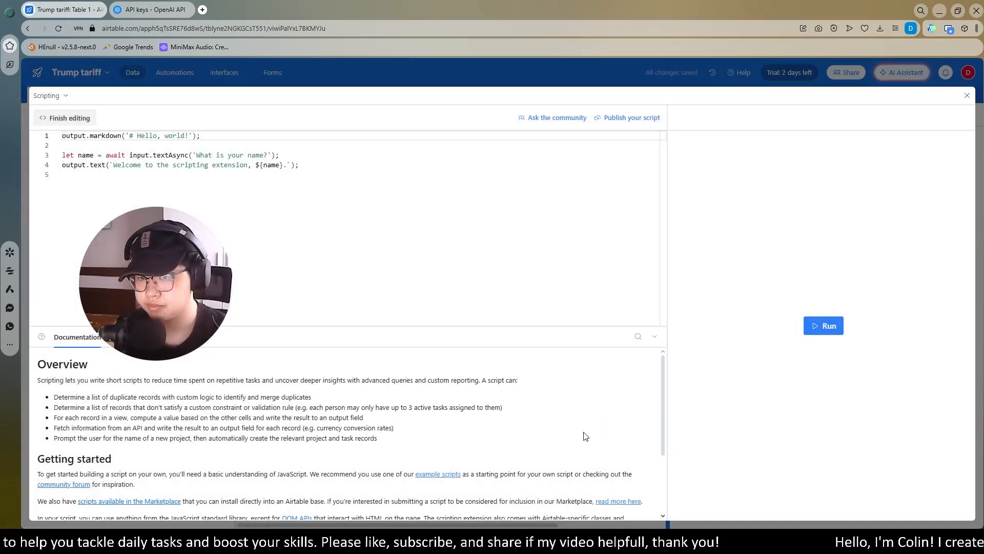
Delete the template code so the script editor is empty, then browse the scripting examples
left_click(244, 196)
key("ctrl+a")
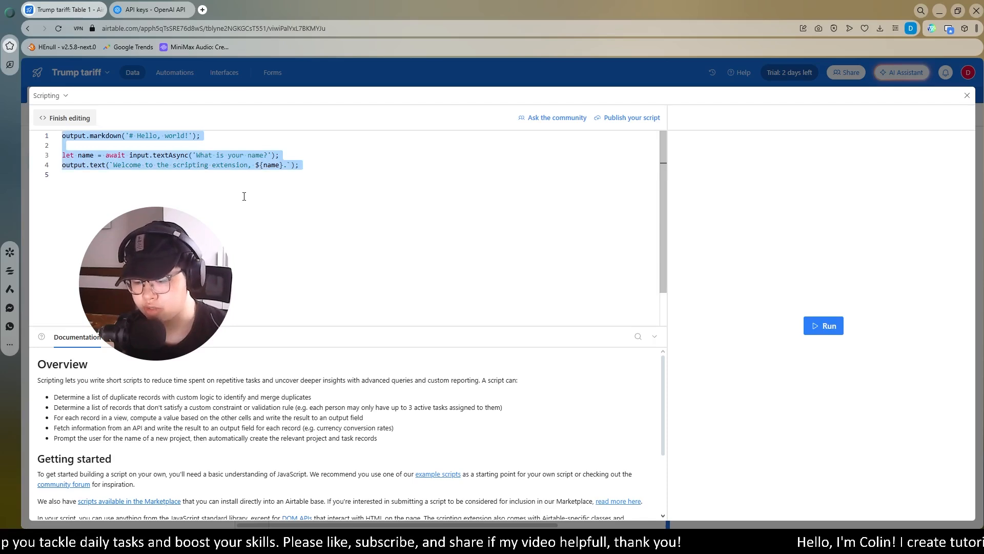
key("BackSpace")
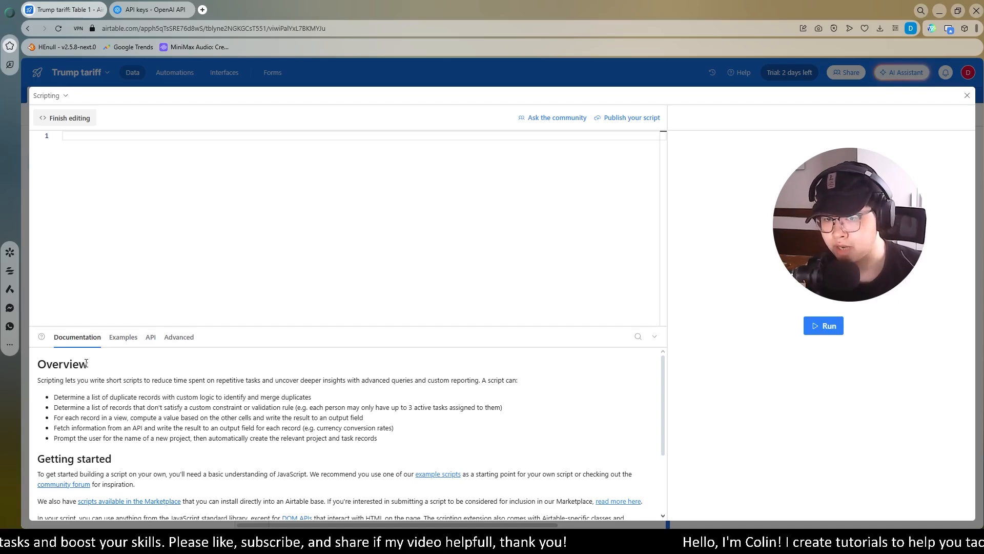
left_click(117, 340)
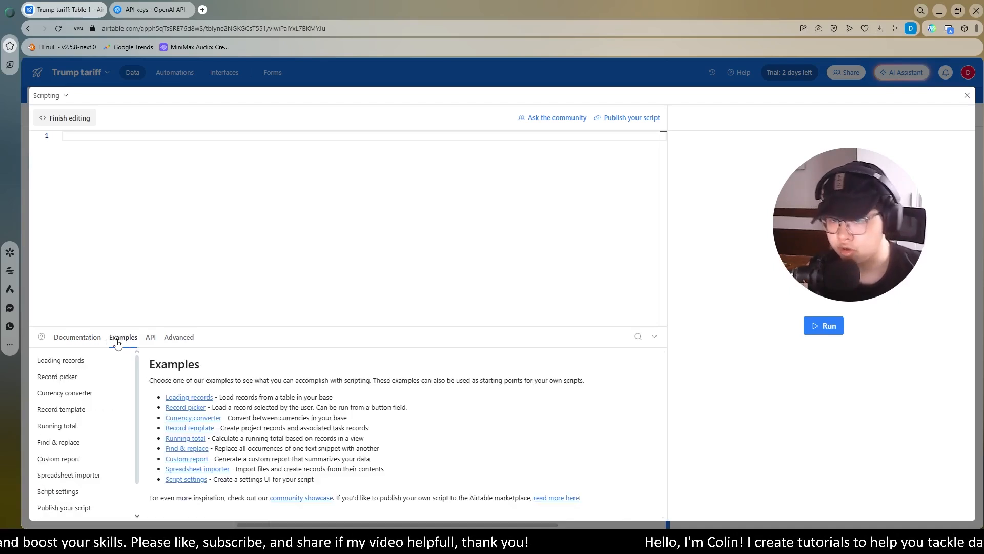
left_click(72, 342)
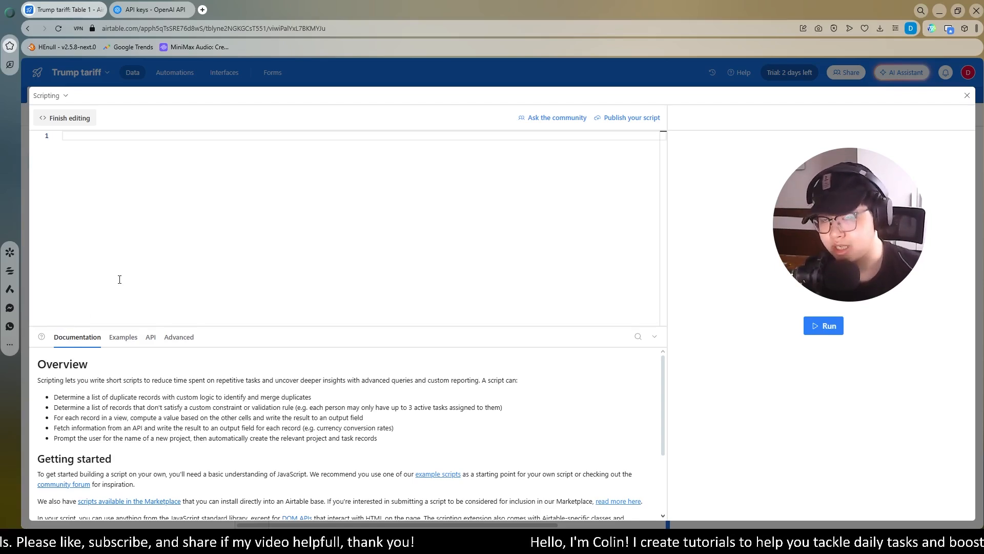
Paste the full Script.txt GPT script, using model 'gpt-4.1-mini', into Airtable's script editor
key("alt+Tab")
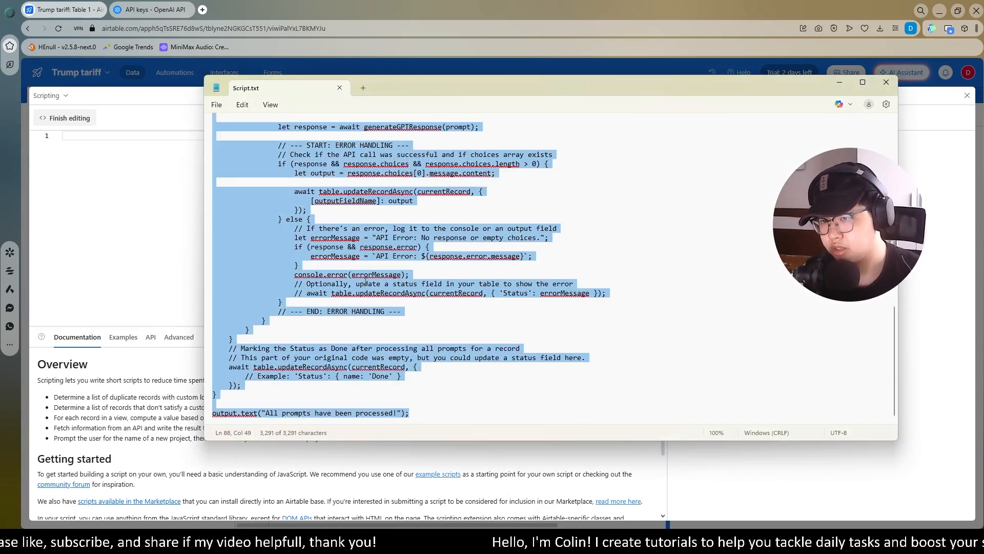
left_click(73, 137)
key("ctrl+v")
scroll(146, 212, "up", 13)
left_click(966, 97)
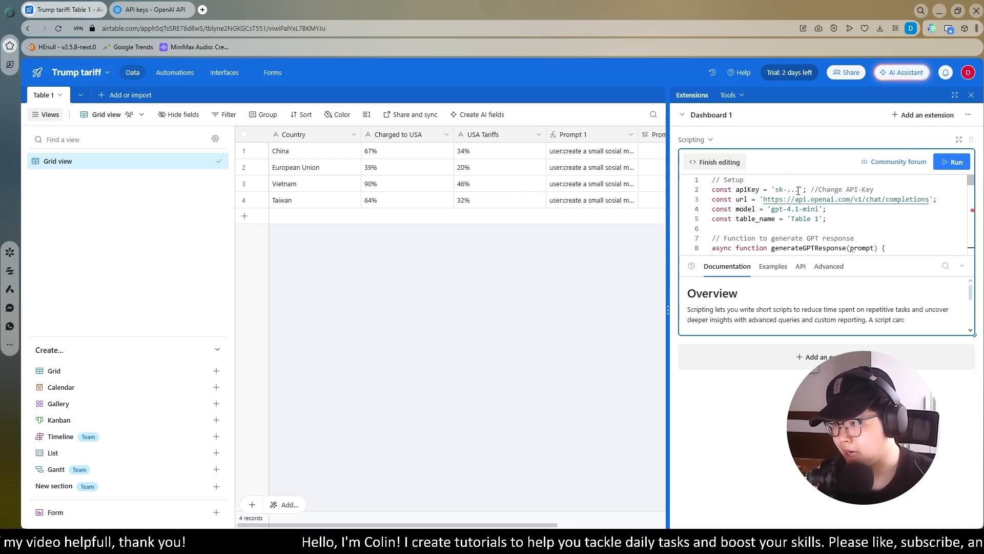
key("ctrl+Tab")
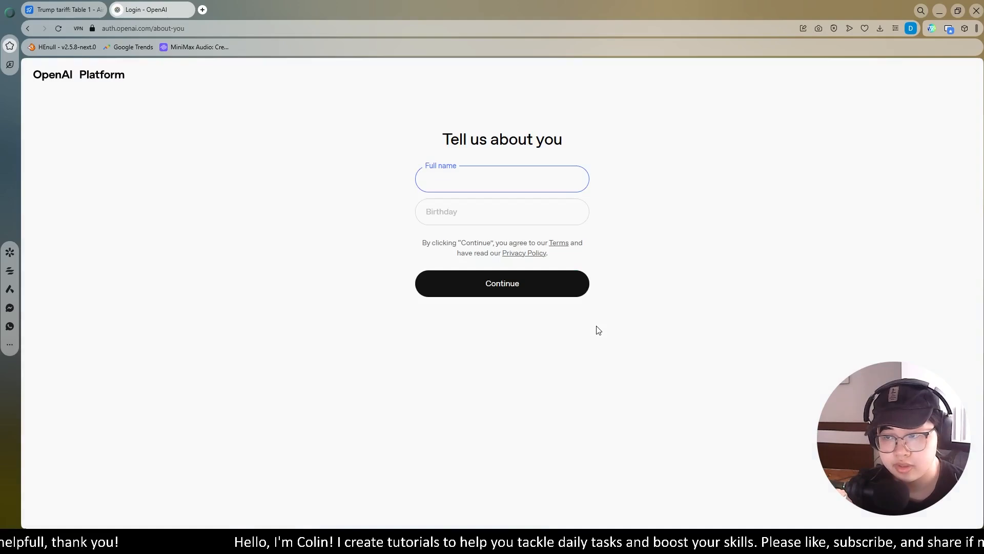
Complete the OpenAI welcome form with the account holder's name and birthday
type("David")
left_click(502, 280)
left_click(490, 288)
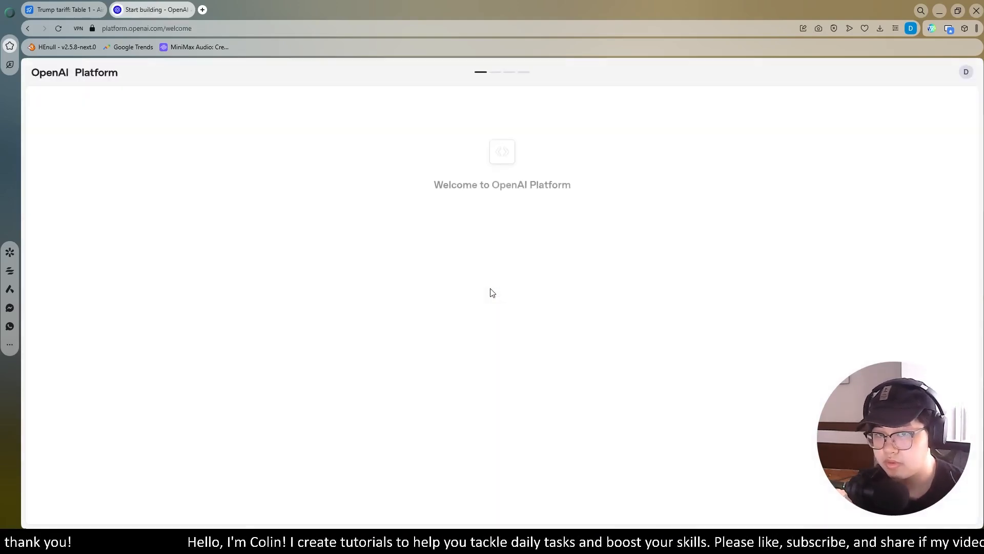
type("David")
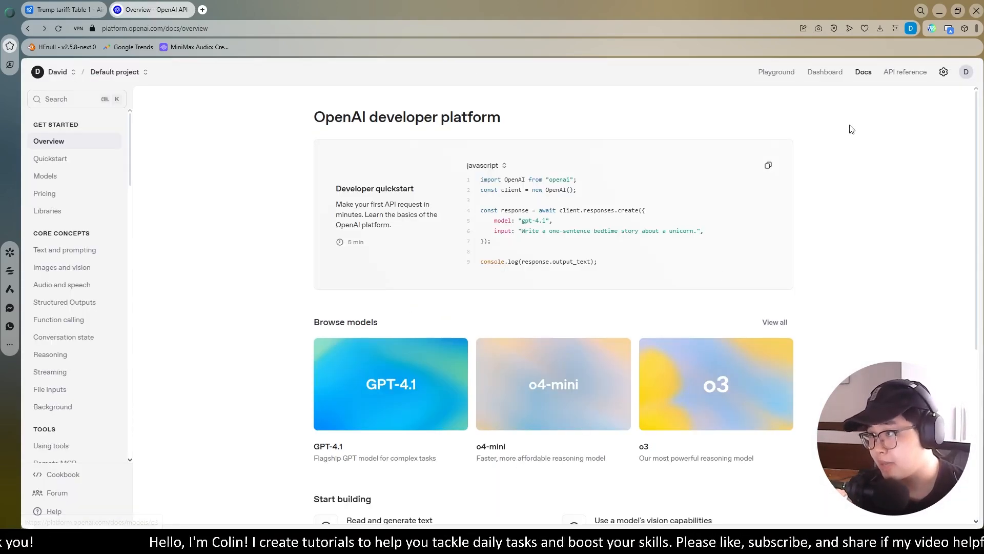
Create a secret API key named 'Test' in Default project and copy it
left_click(943, 72)
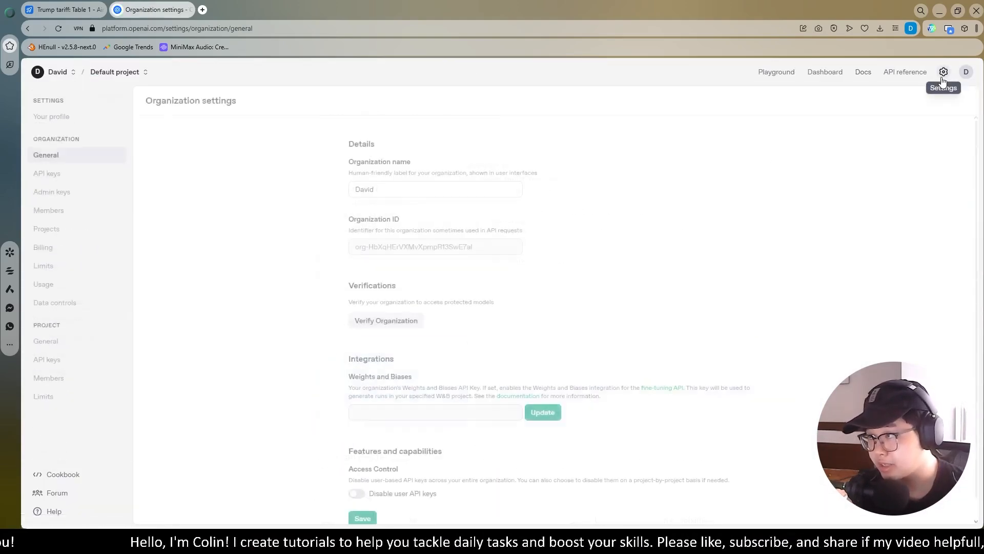
left_click(45, 174)
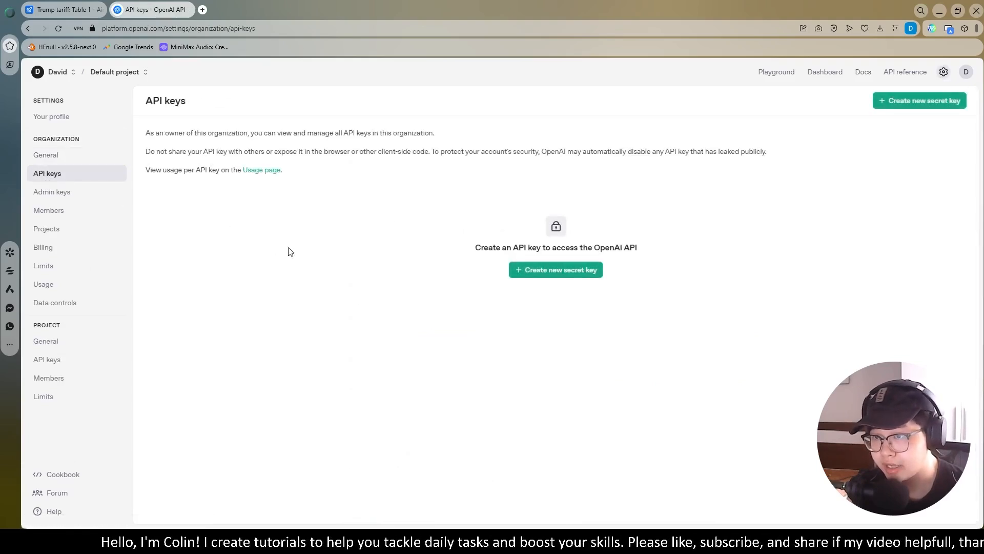
left_click(564, 278)
type("Test")
left_click(488, 328)
left_click(488, 347)
left_click(571, 402)
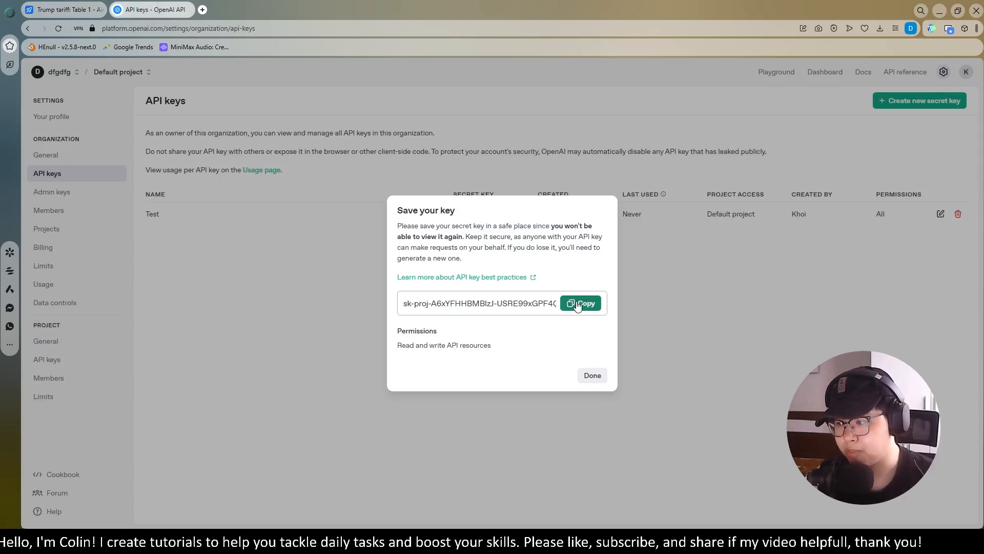
left_click(578, 305)
left_click(66, 9)
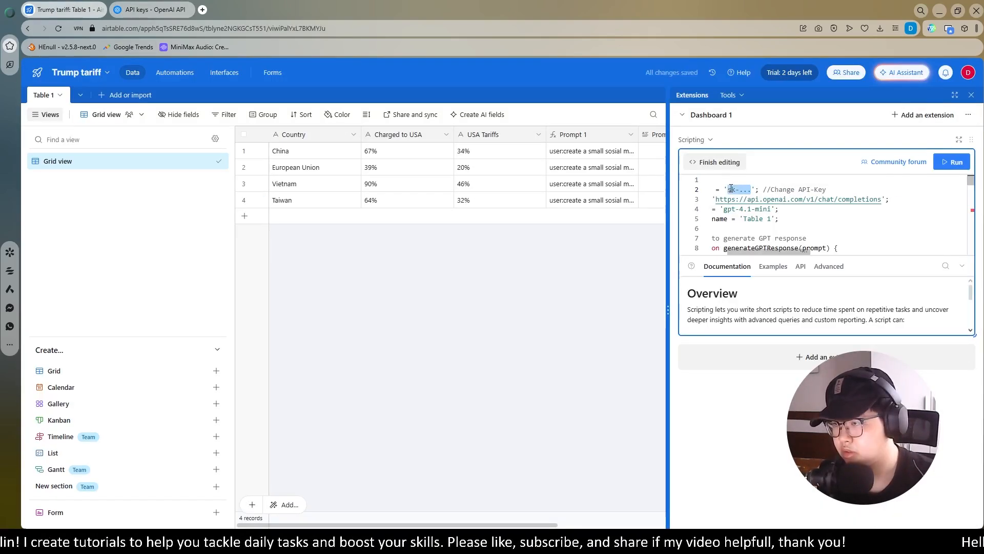
Paste the OpenAI secret key into the script's apiKey, keeping model gpt-4.1-mini and table_name 'Table 1'
key("ctrl+v")
left_click_drag(896, 252, 738, 261)
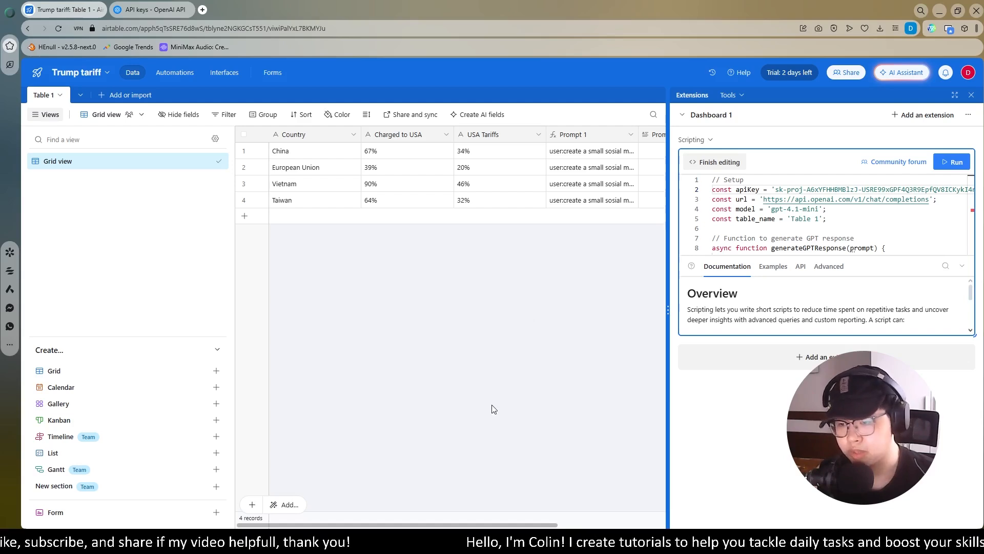
scroll(458, 527, "right", 5)
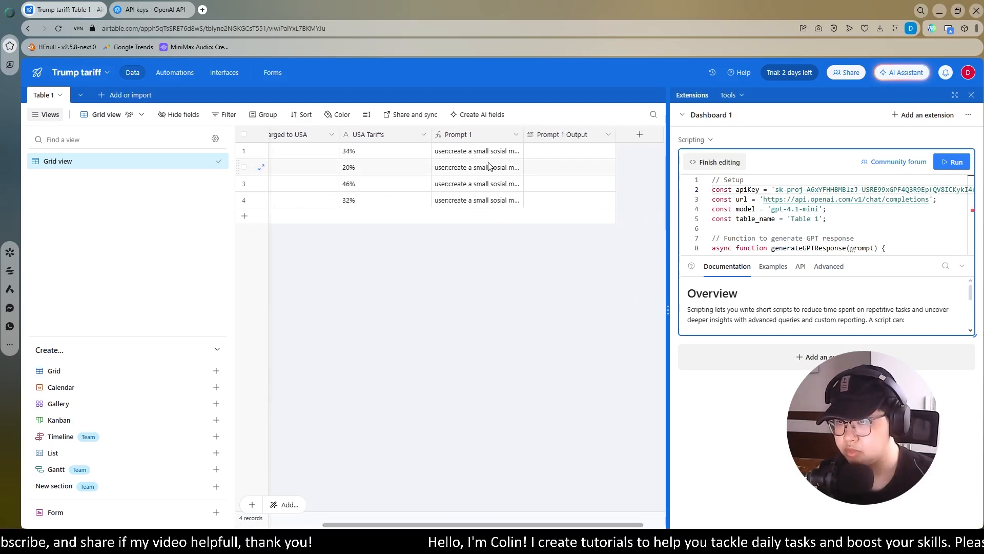
double_click(488, 134)
left_click(326, 160)
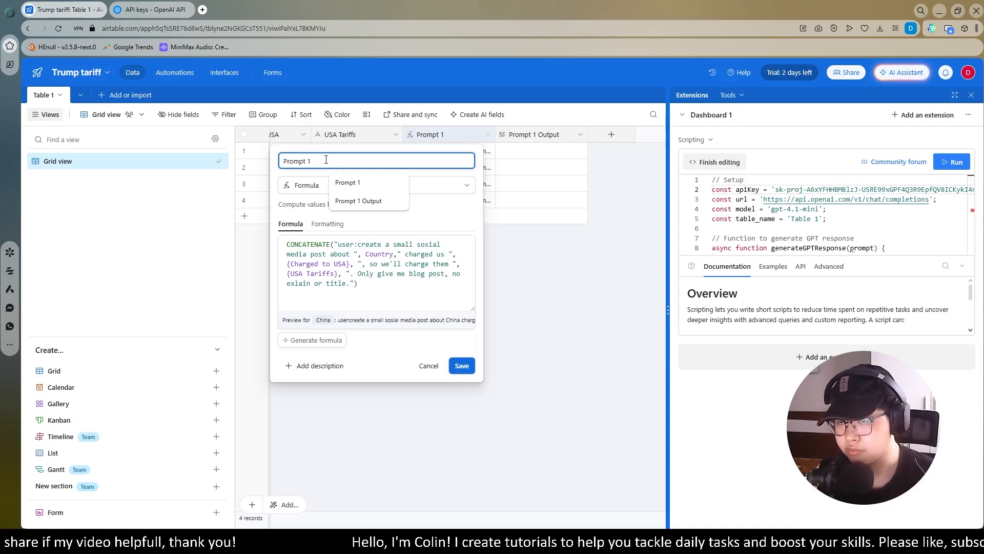
left_click(429, 365)
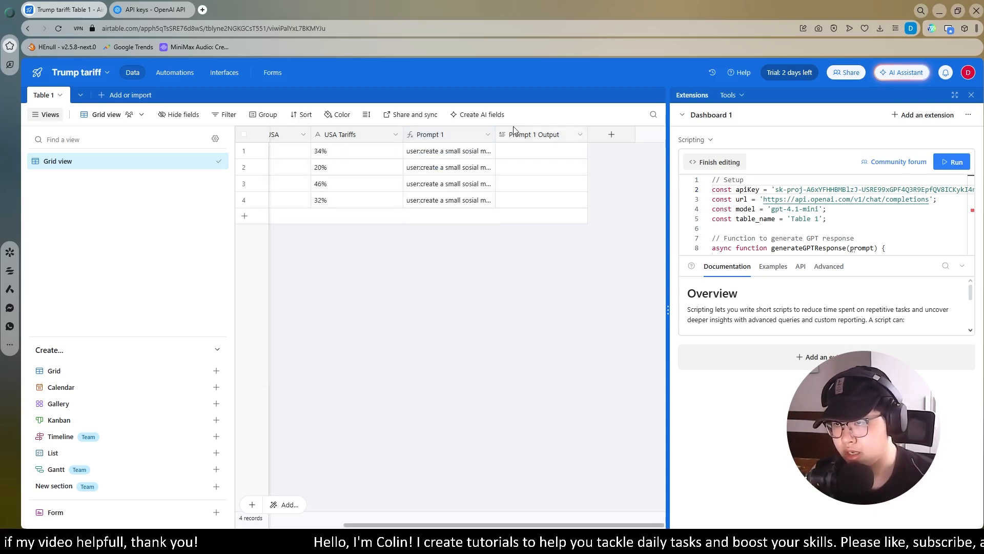
double_click(547, 139)
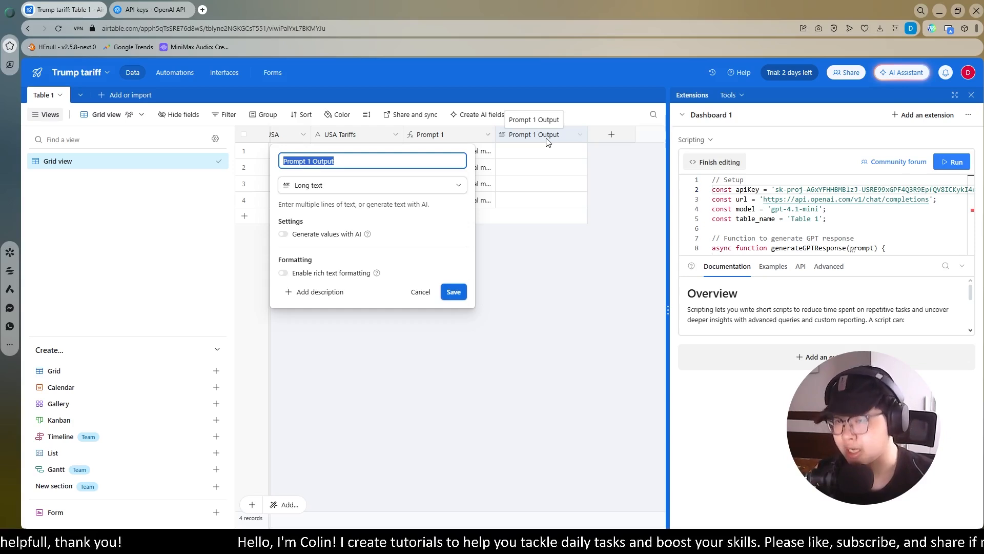
left_click(309, 162)
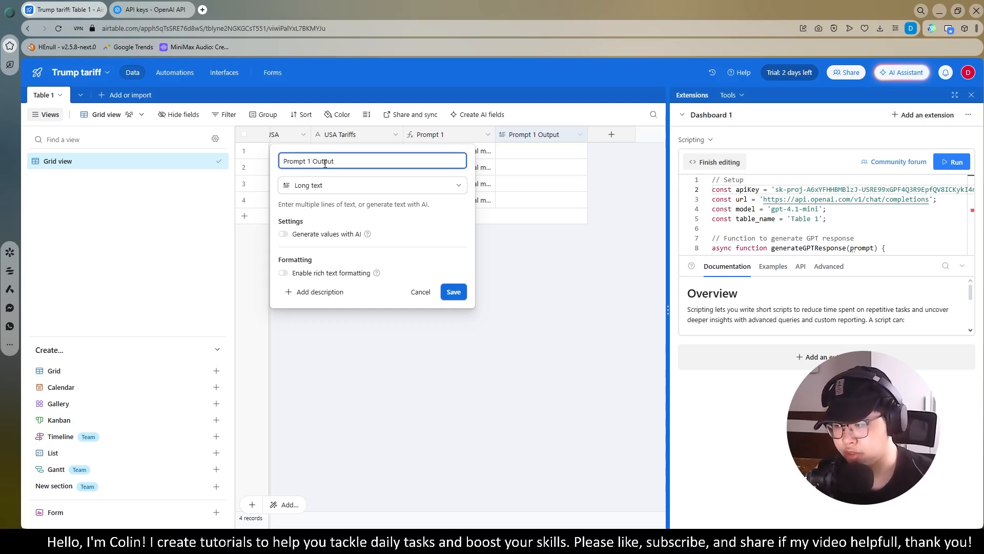
left_click(453, 292)
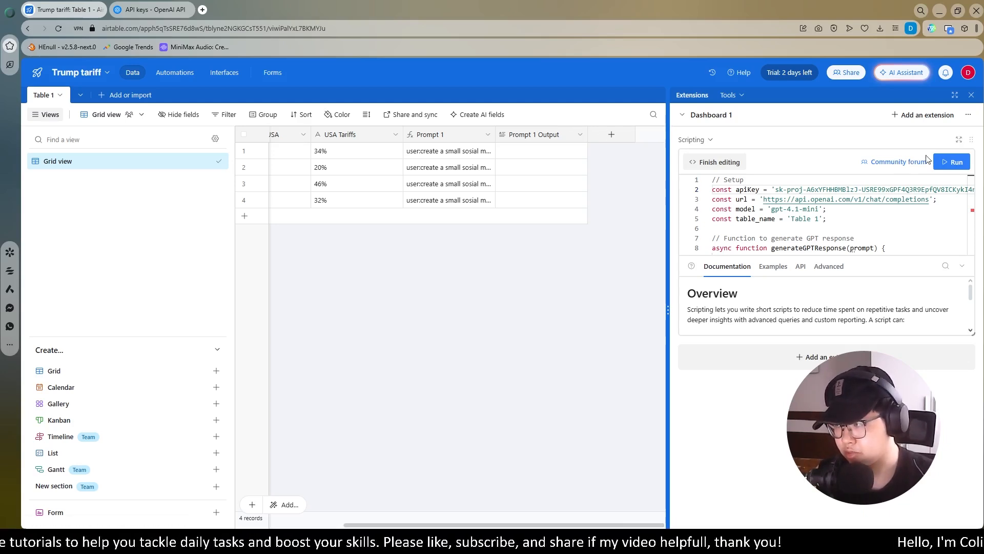
Run the GPT script and pick China as the starting record
left_click(954, 162)
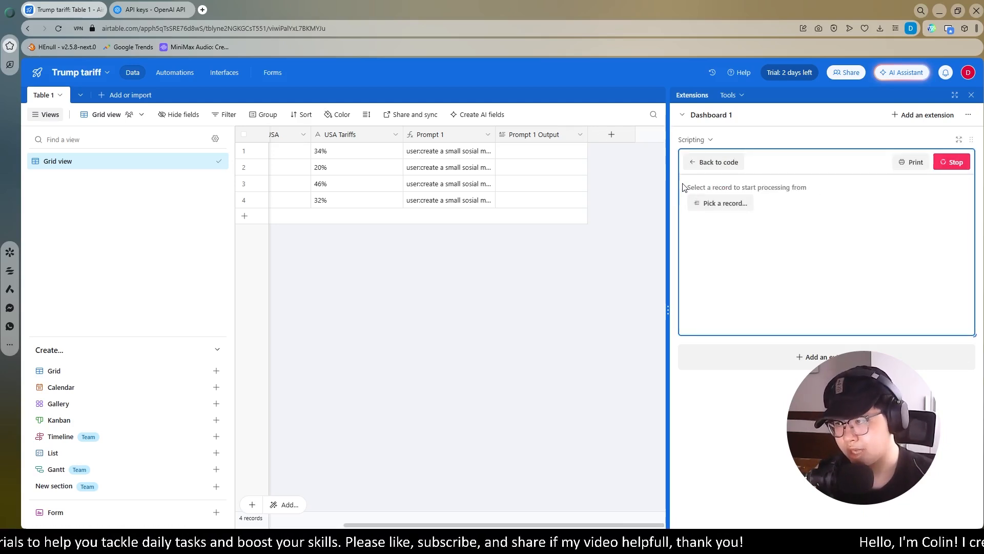
left_click(718, 203)
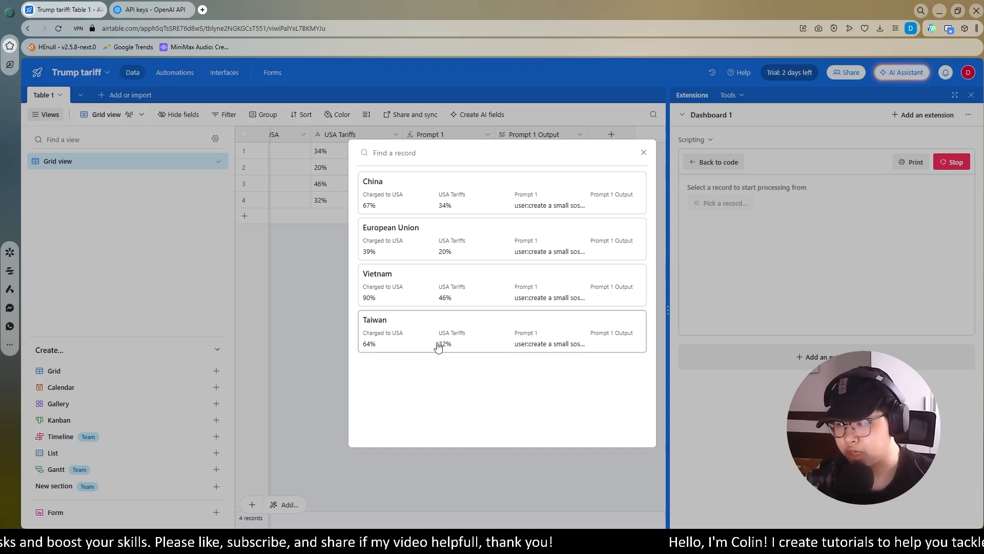
left_click(397, 200)
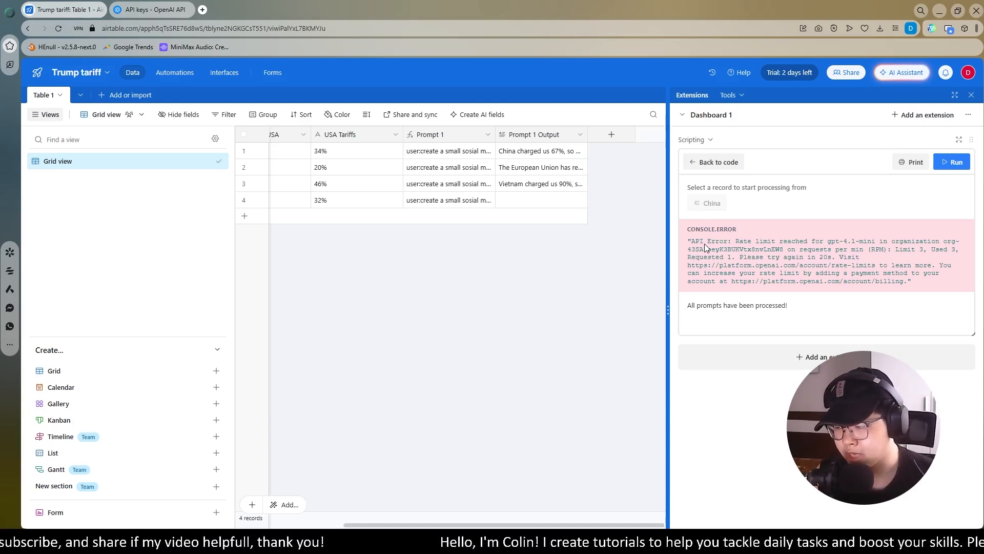
Read the generated Prompt 1 Output posts for China, European Union and Vietnam
left_click(972, 95)
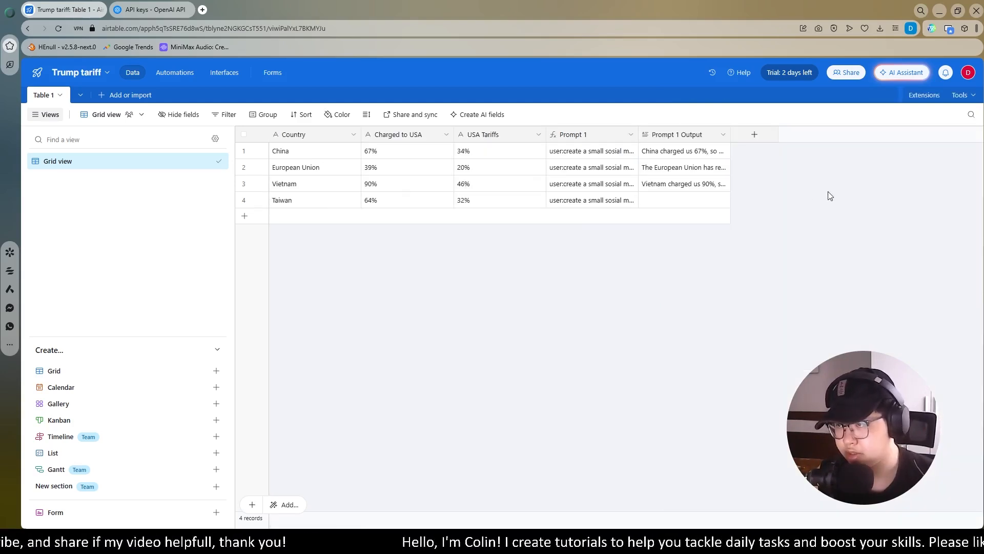
left_click(722, 154)
left_click(721, 152)
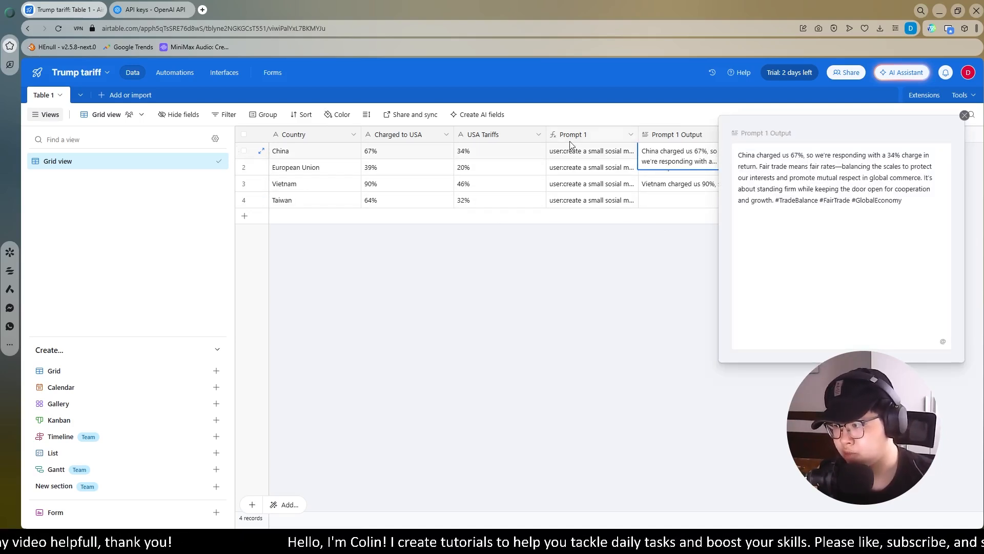
left_click(965, 115)
left_click(718, 167)
left_click(722, 169)
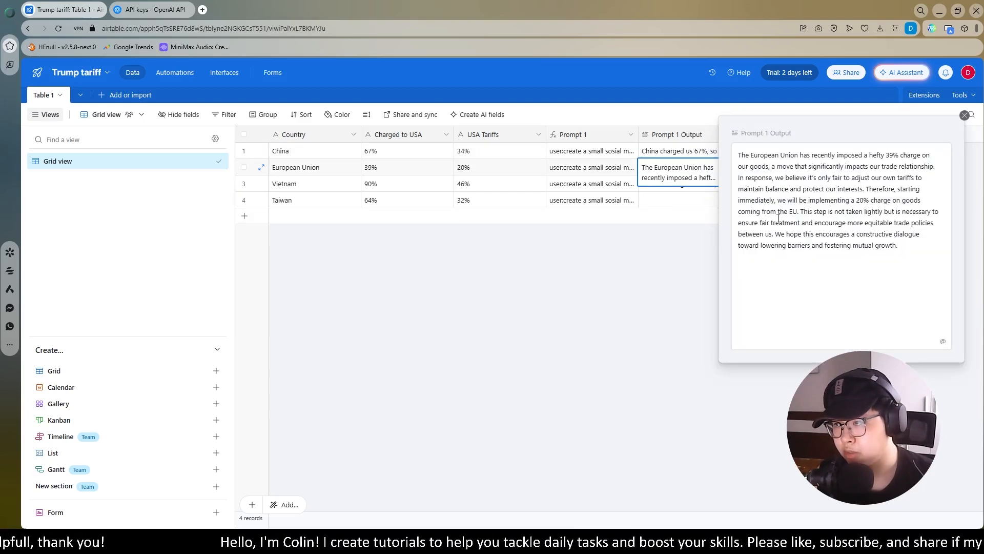
left_click(688, 250)
left_click(715, 185)
left_click(723, 186)
left_click(690, 323)
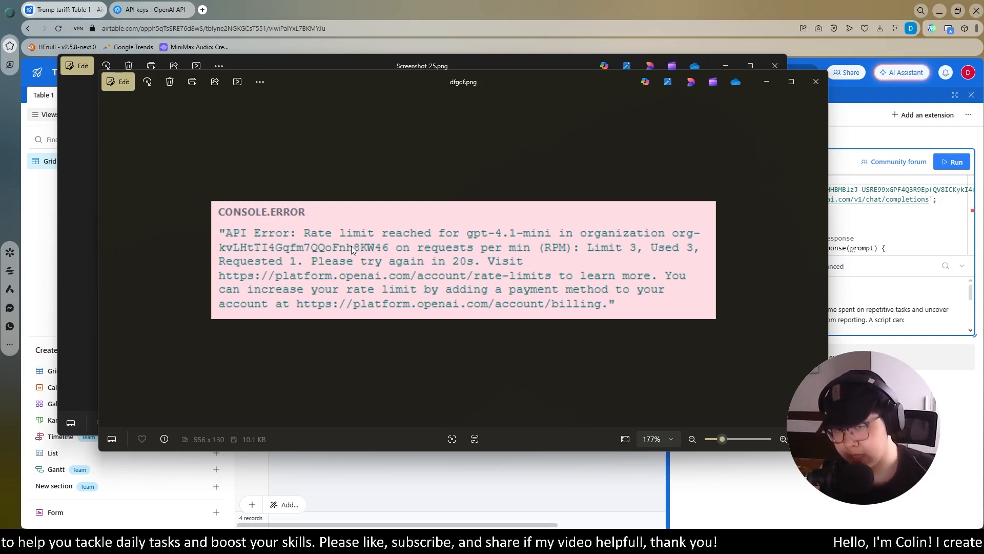
View the Screenshot_25.png TypeError about line 63, then return to Airtable
key("alt+Tab")
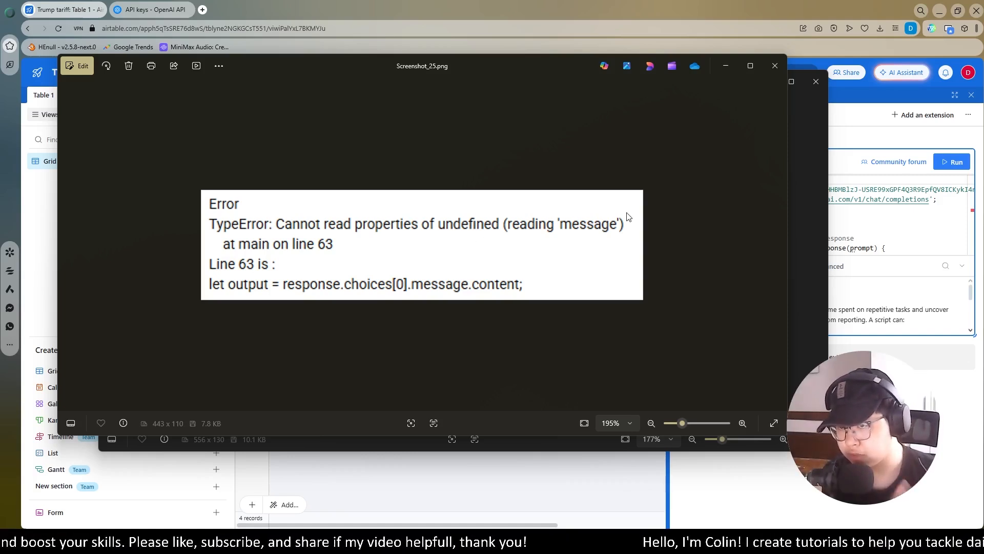
left_click(858, 222)
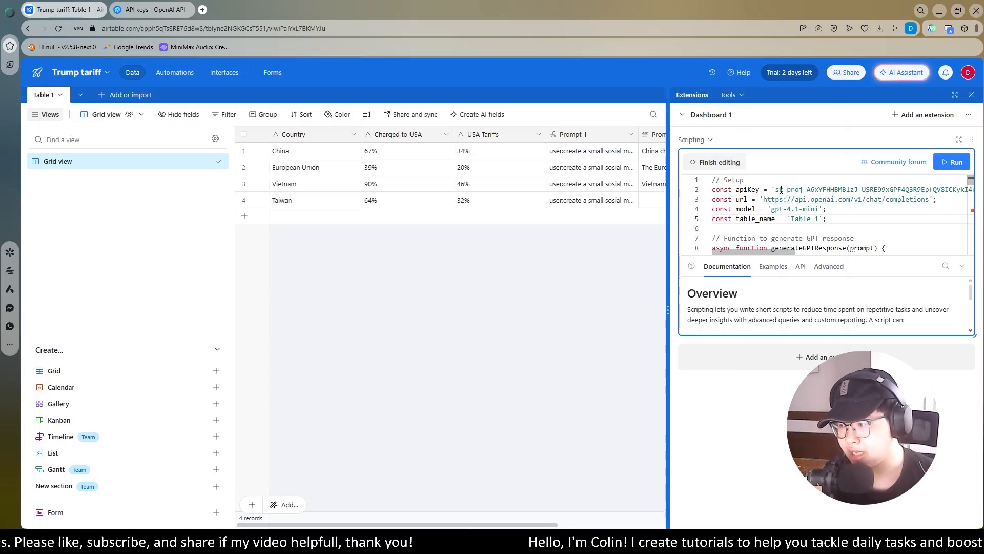
Dismiss OpenAI's 'Save your key' dialog to show the Test key, then return to Airtable
left_click(154, 9)
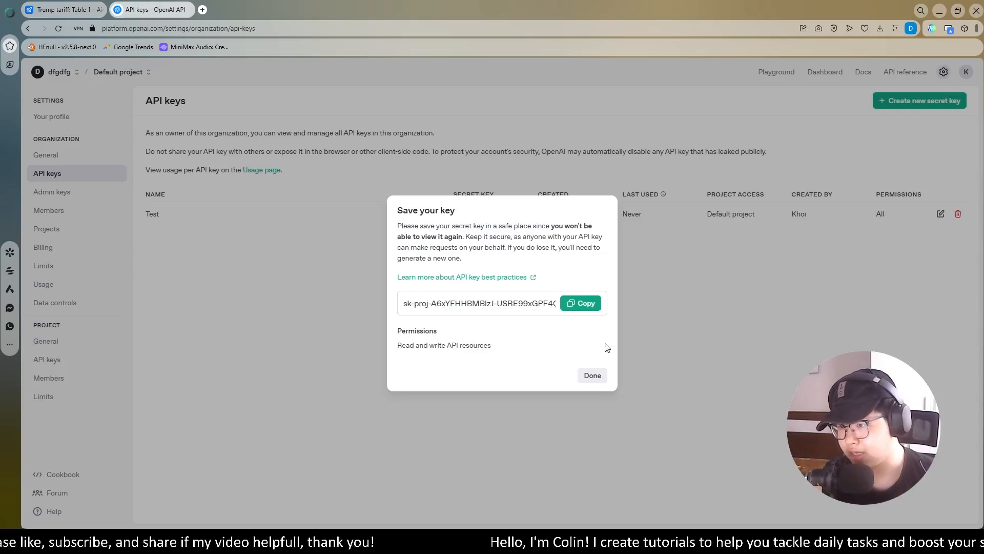
left_click(593, 375)
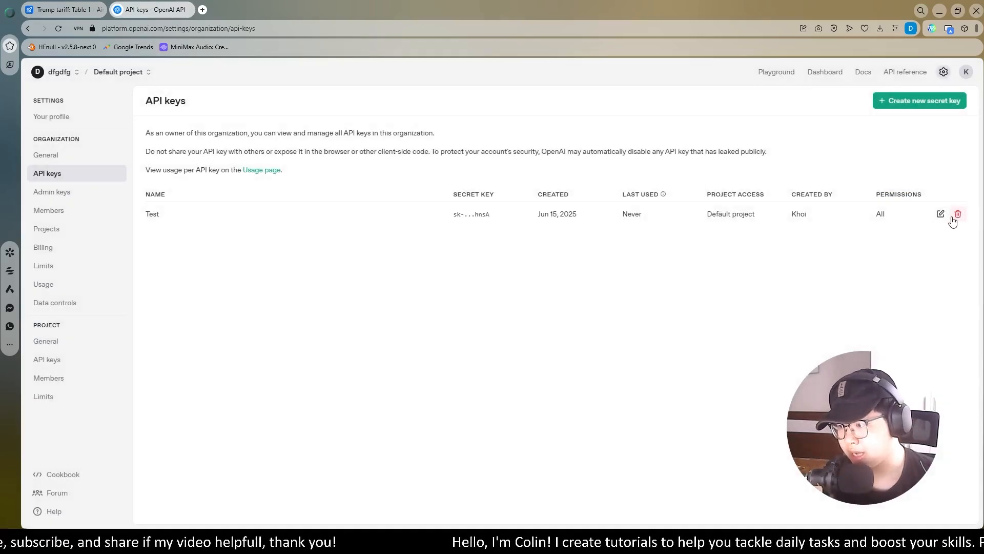
left_click(66, 9)
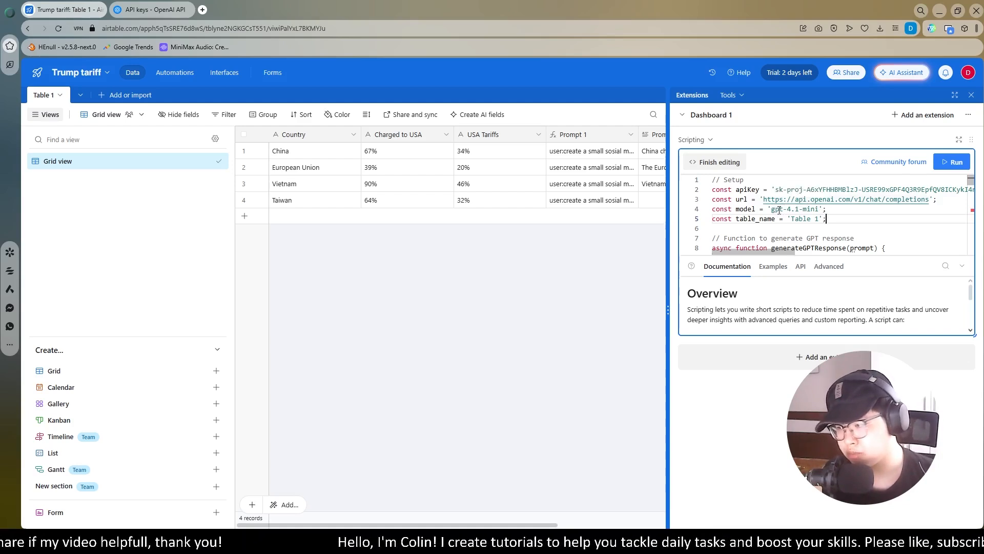
left_click_drag(772, 209, 819, 209)
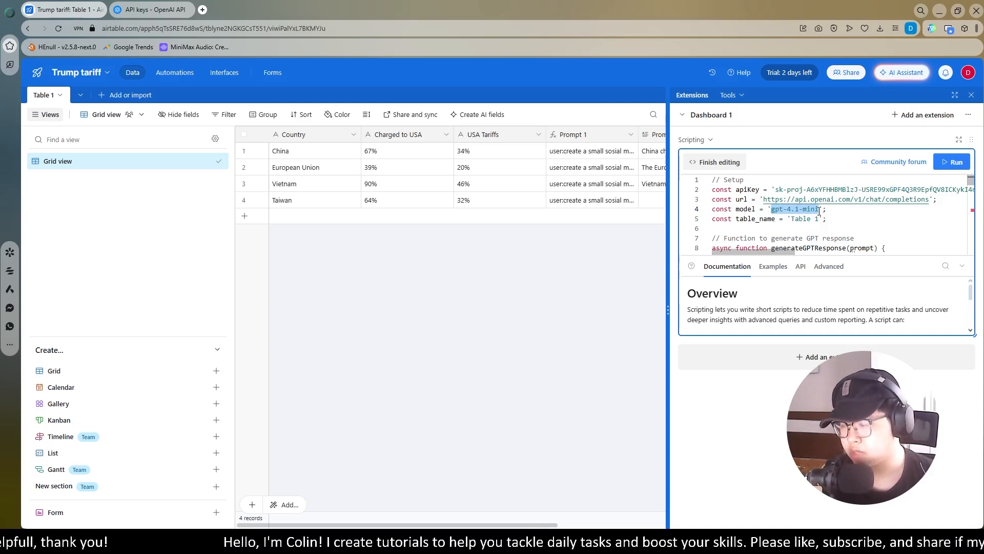
left_click(868, 217)
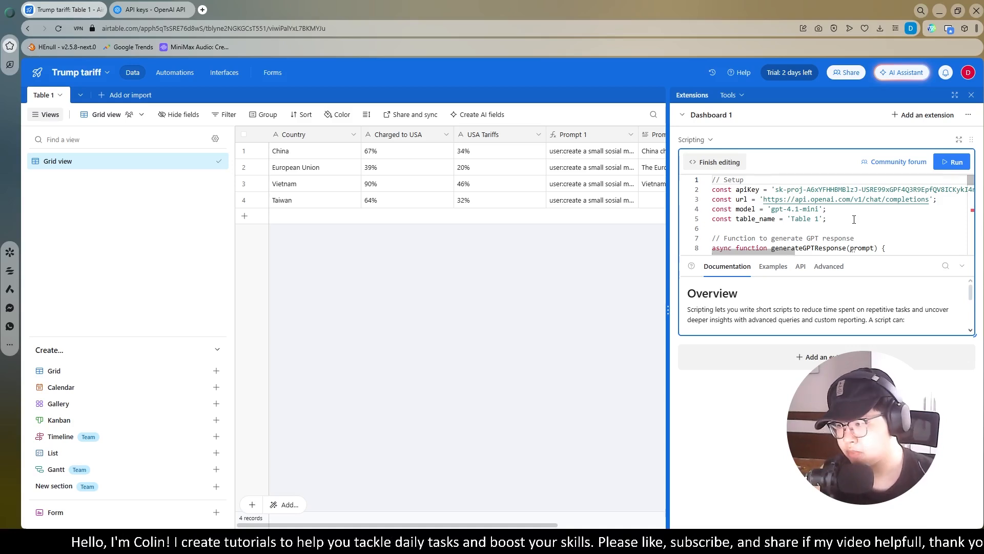
scroll(854, 220, "down", 2)
scroll(854, 219, "down", 2)
scroll(854, 219, "down", 1)
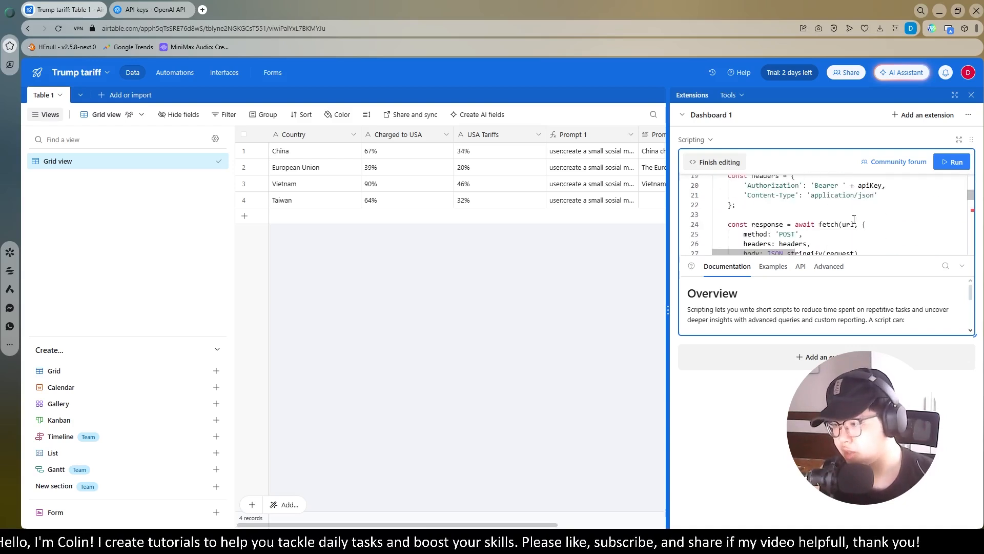